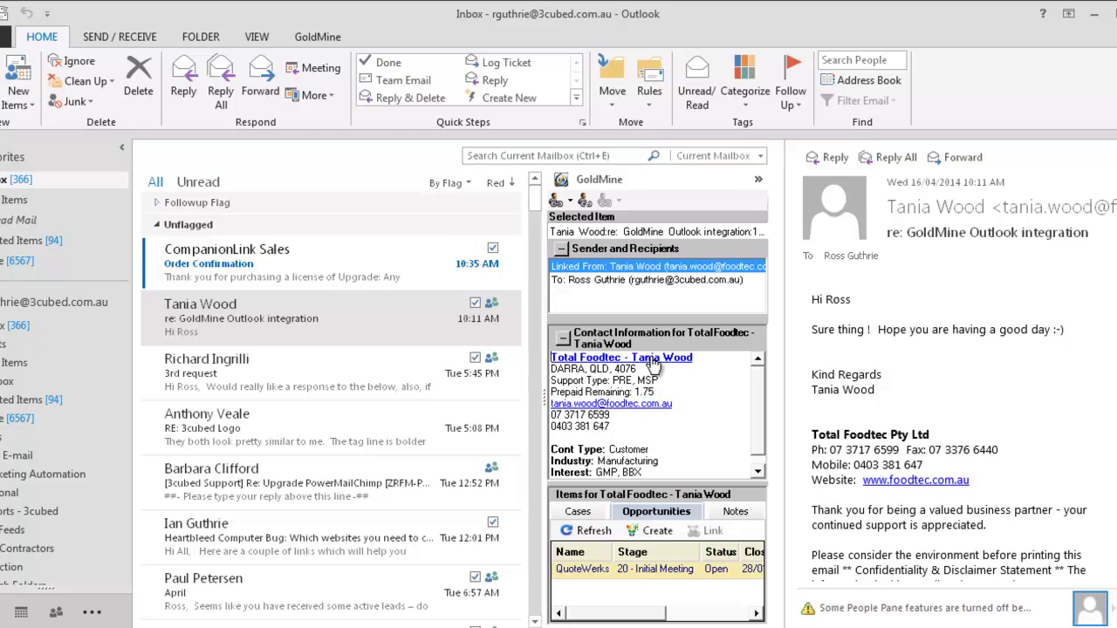
- Review the contact's custom fields in GoldMine, then preview the 10:08 am and 10:11 am emails
{"action": "left_click", "coordinate": [652, 364]}
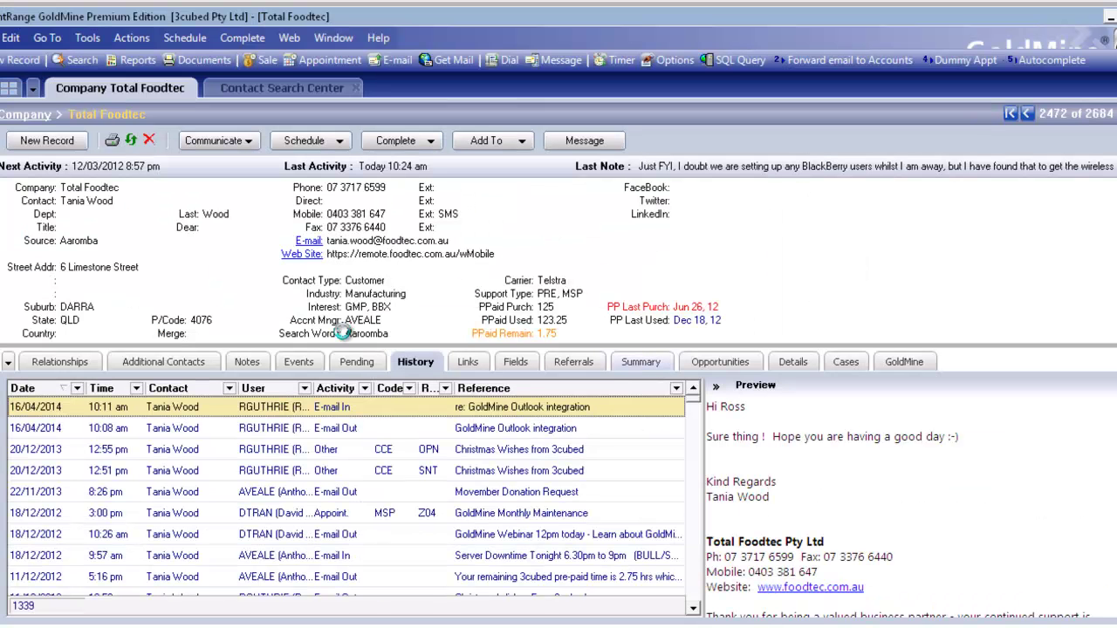
{"action": "left_click", "coordinate": [522, 363]}
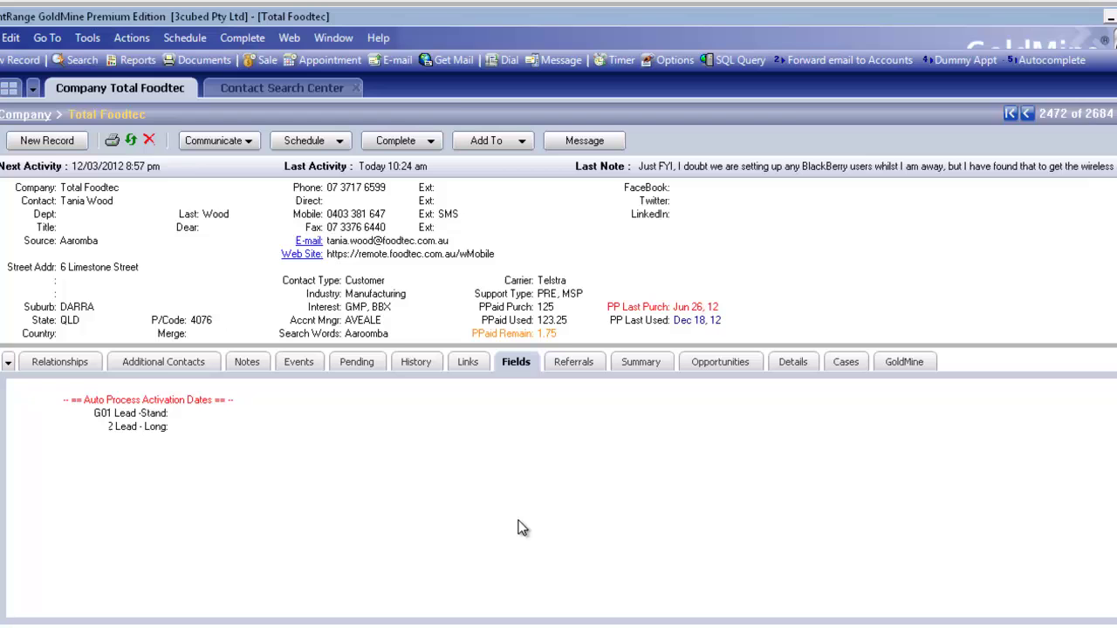
{"action": "key", "text": "alt+Tab"}
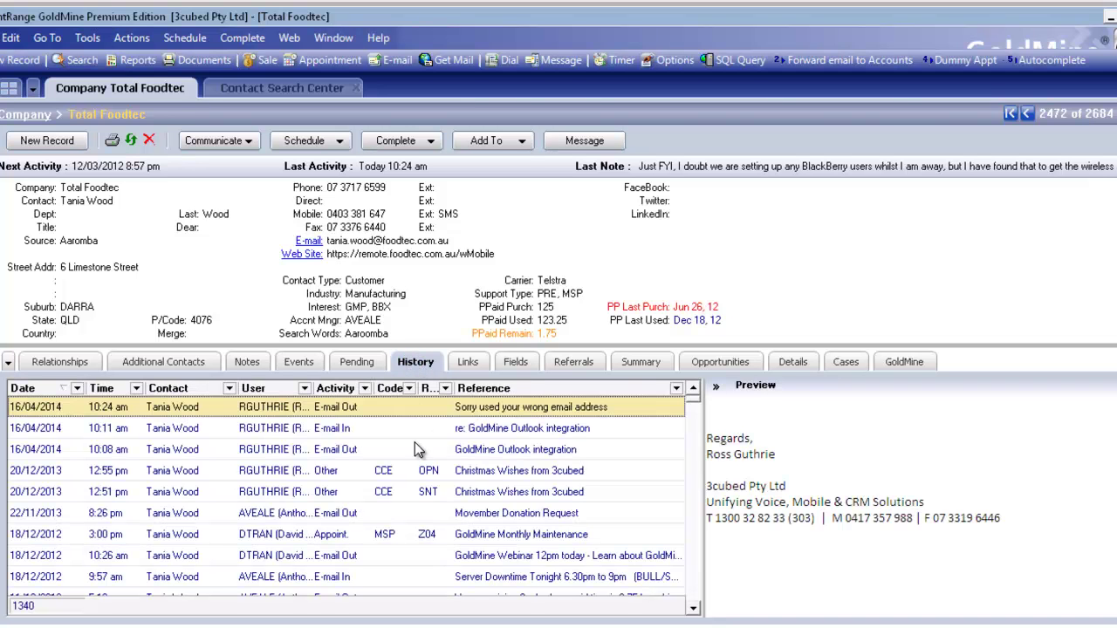
{"action": "left_click", "coordinate": [390, 449]}
{"action": "left_click", "coordinate": [397, 431]}
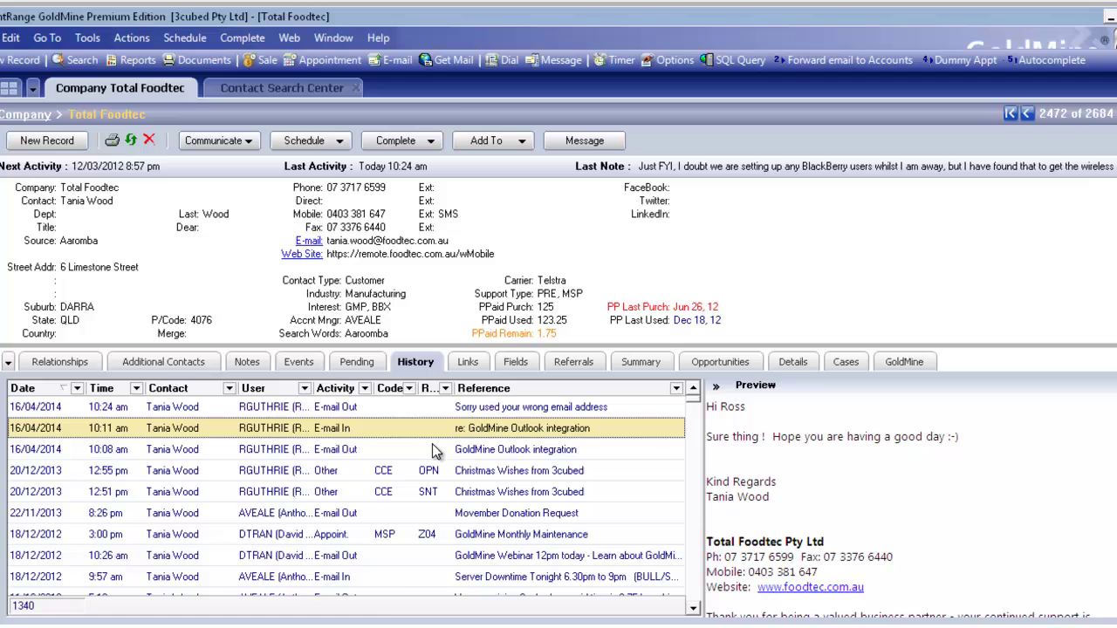
{"action": "key", "text": "alt+Tab"}
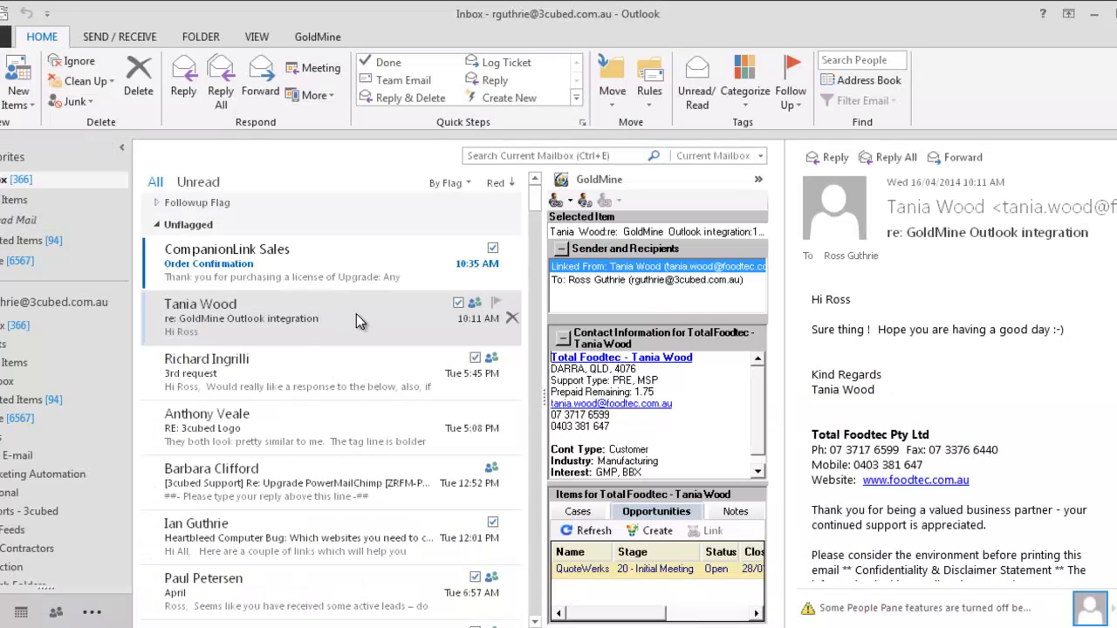
- Unlink the Total Foodtec reply from its contact and check the Total Foodtec record in GoldMine
{"action": "left_click", "coordinate": [584, 202]}
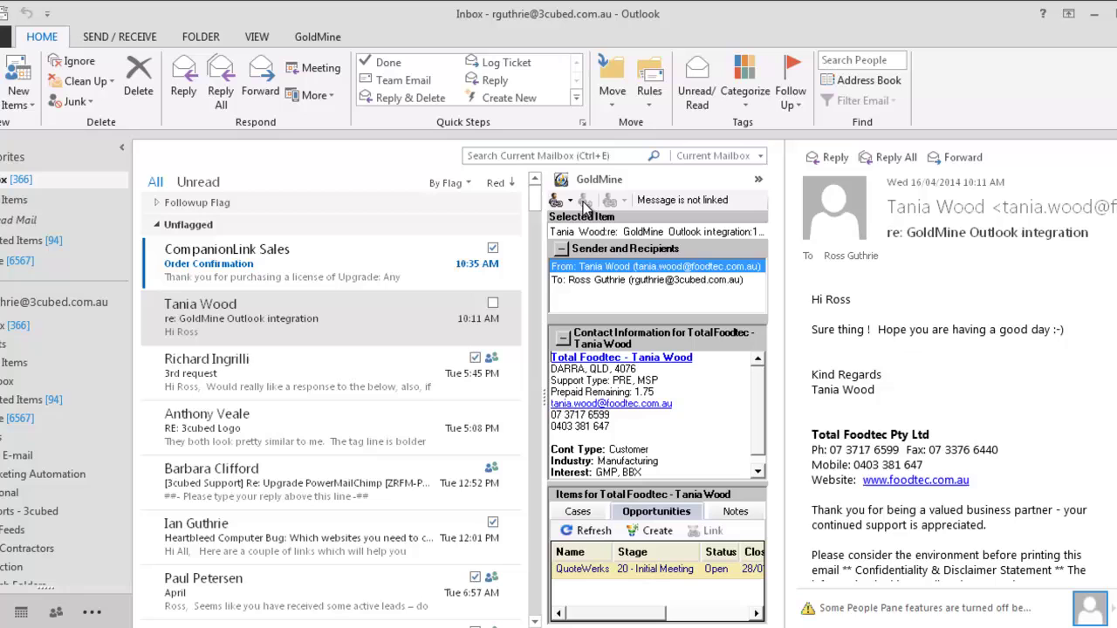
{"action": "left_click", "coordinate": [663, 358]}
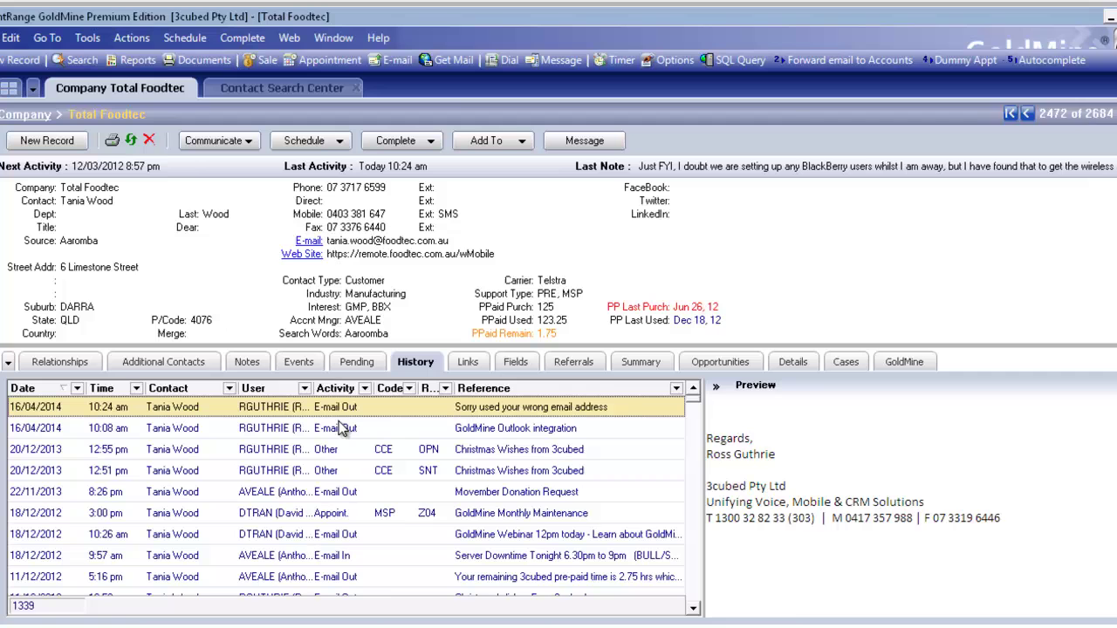
{"action": "left_click", "coordinate": [382, 625]}
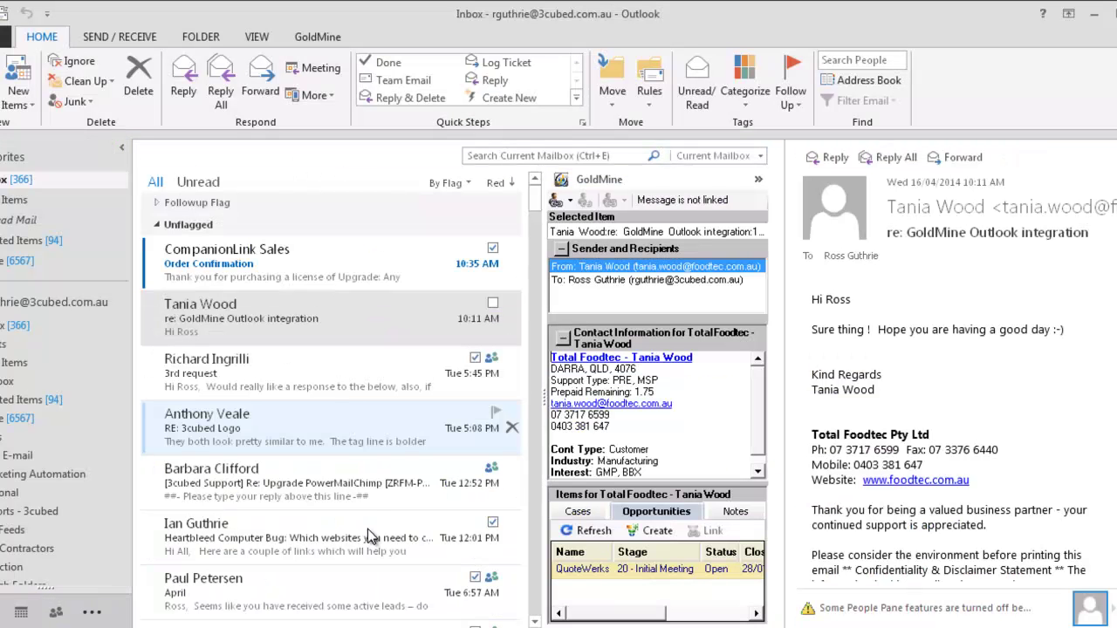
{"action": "left_click", "coordinate": [555, 204]}
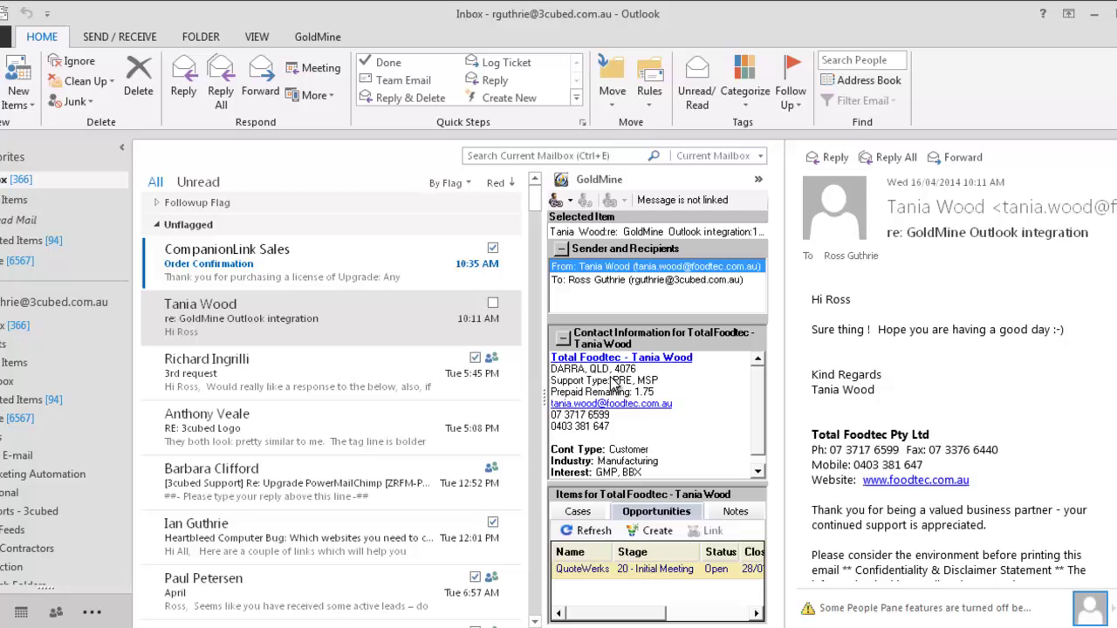
- Open Setup GoldMine Plus from the GoldMine tab and review its general and auto-linking options
{"action": "left_click", "coordinate": [316, 35]}
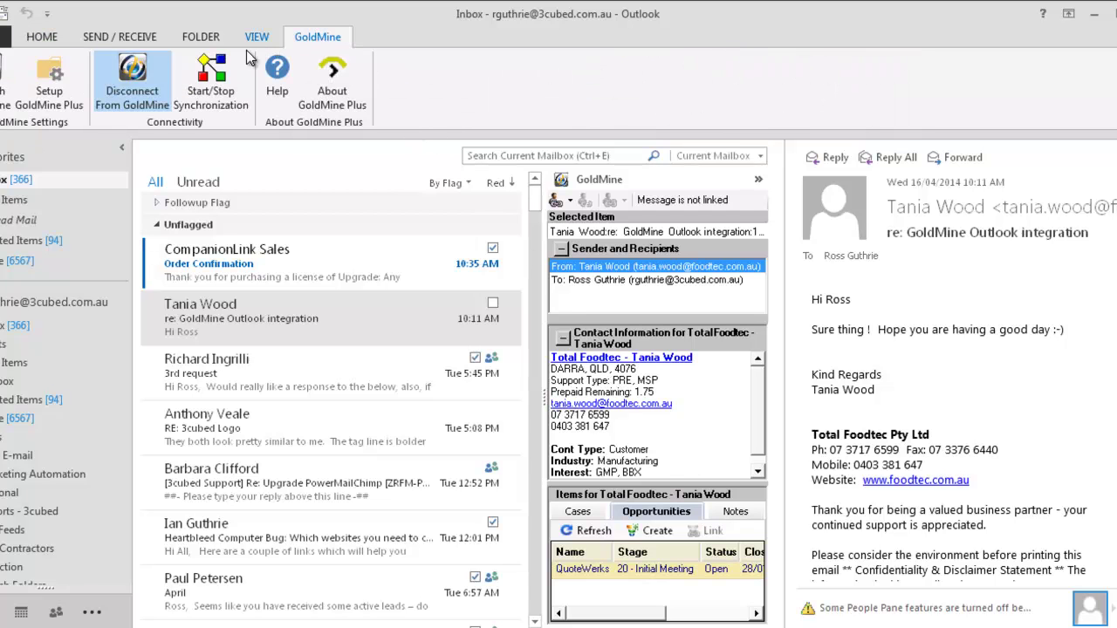
{"action": "left_click", "coordinate": [37, 82]}
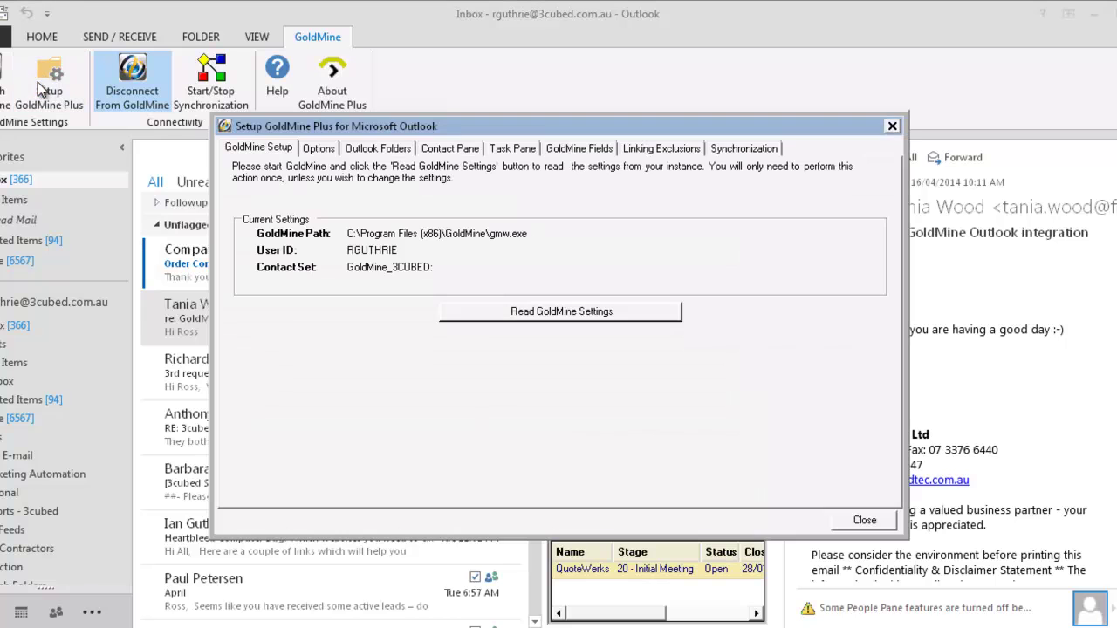
{"action": "left_click", "coordinate": [323, 150]}
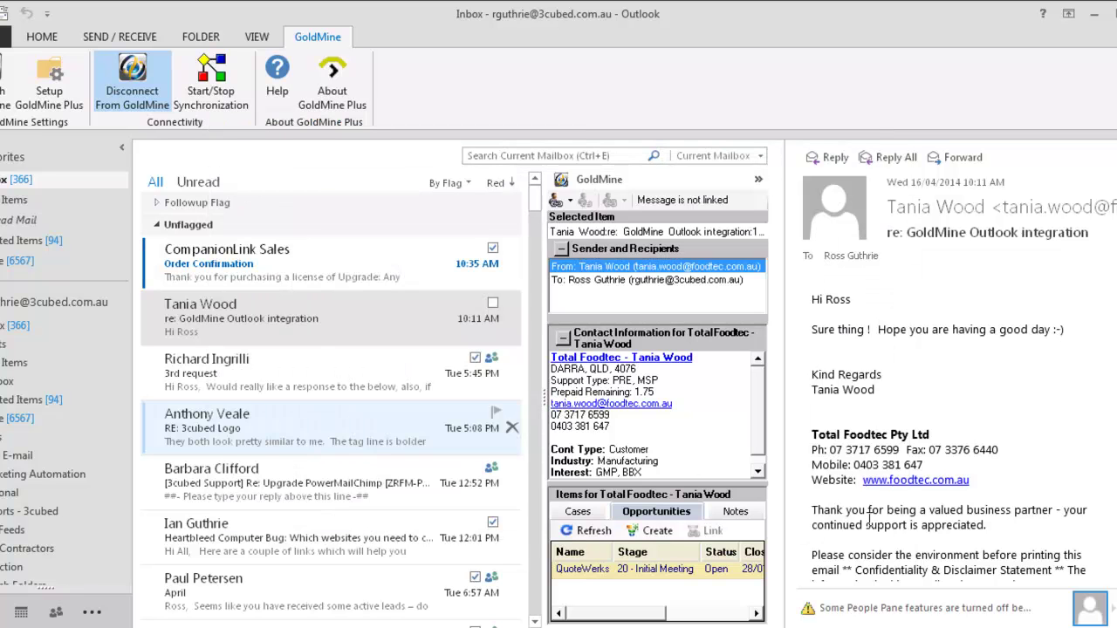
- Relink the Total Foodtec reply to its contact and browse the Cases, Notes and Opportunities lists
{"action": "left_click", "coordinate": [556, 201]}
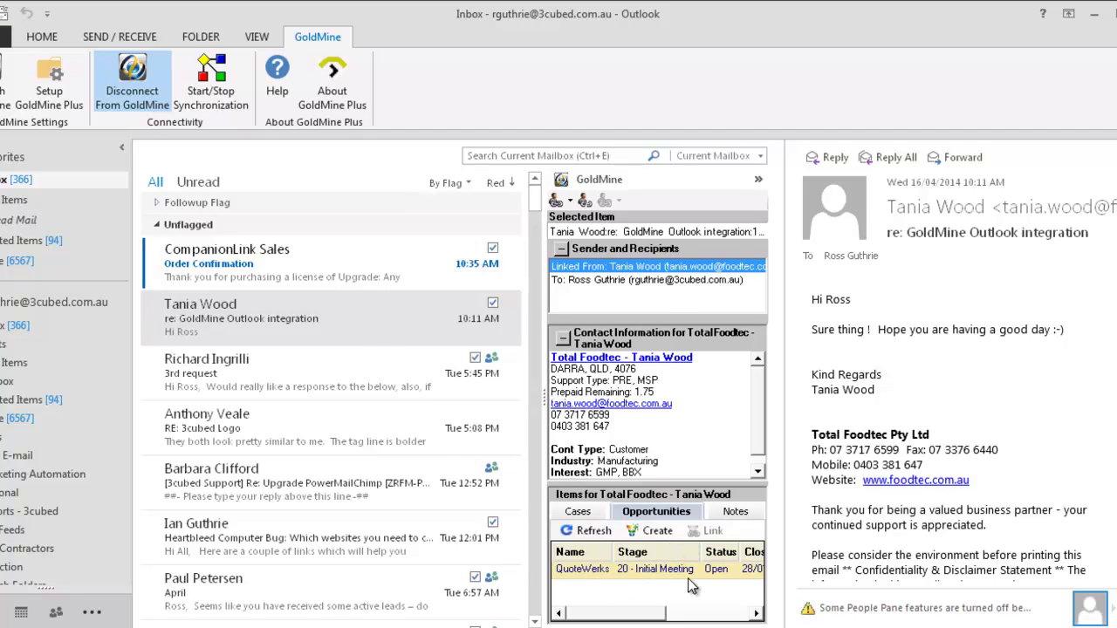
{"action": "left_click", "coordinate": [576, 513]}
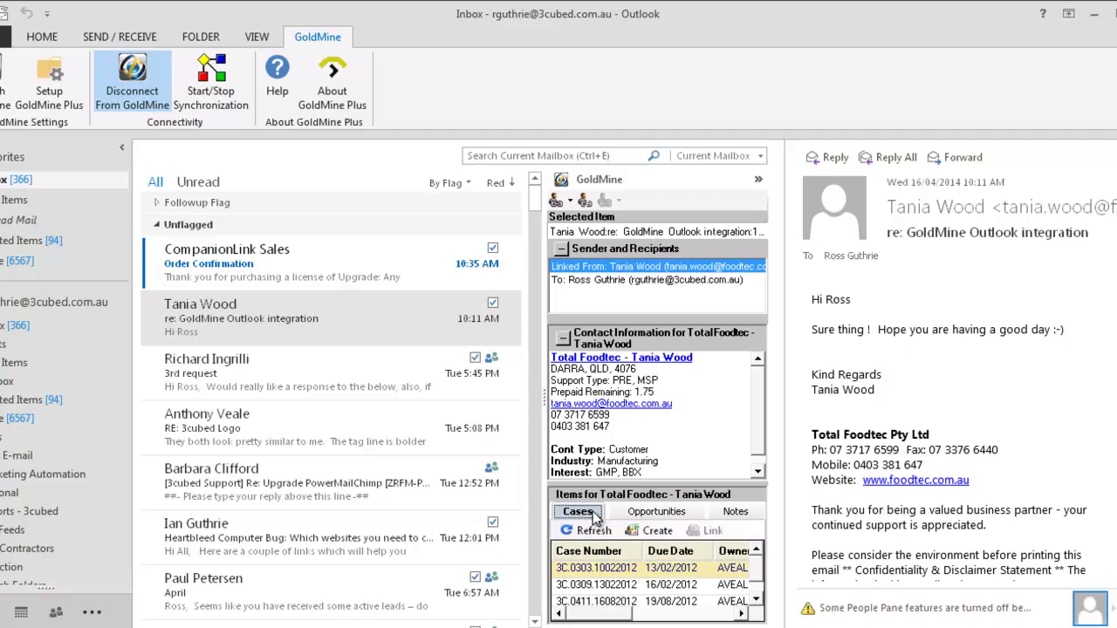
{"action": "left_click", "coordinate": [739, 513]}
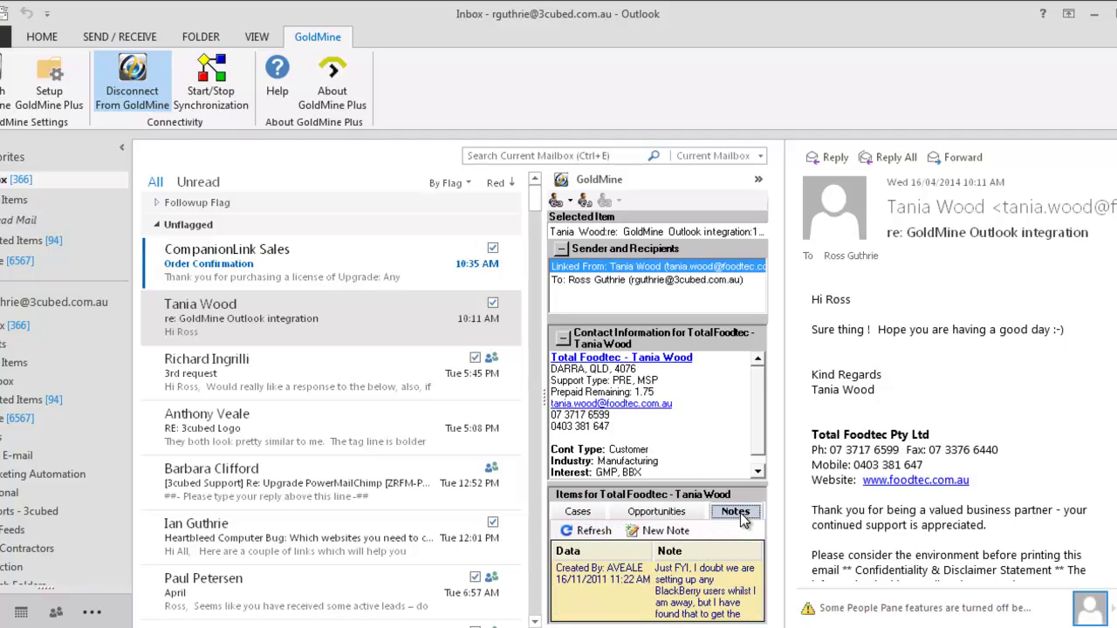
{"action": "left_click", "coordinate": [665, 513]}
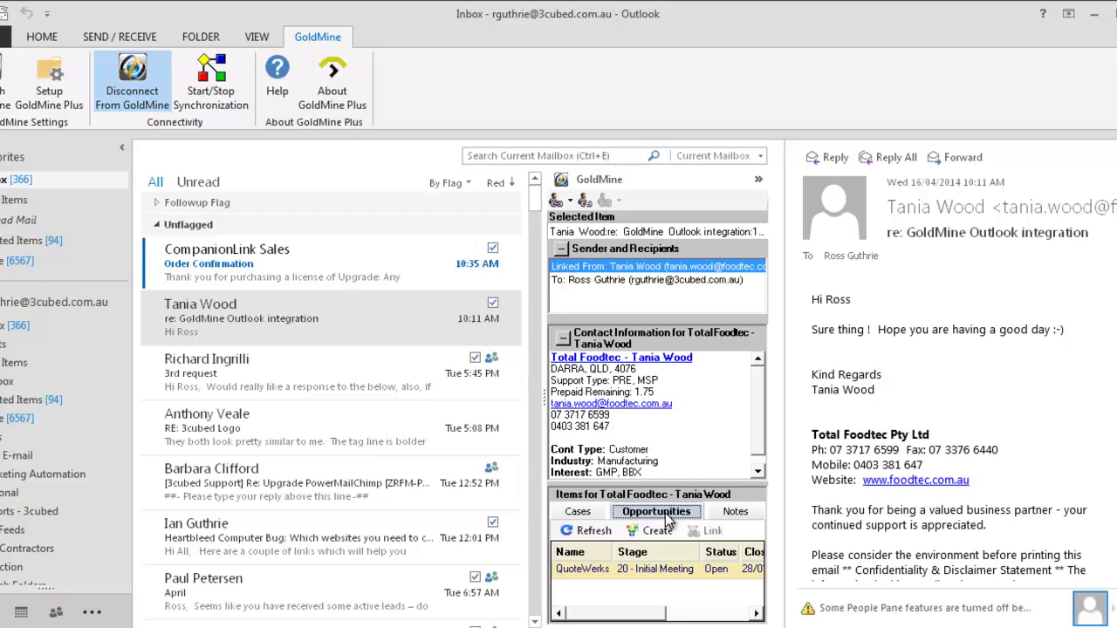
- Browse Sent Items and Inbox messages, then collapse the GoldMine pane to show GM columns
{"action": "left_click", "coordinate": [25, 205]}
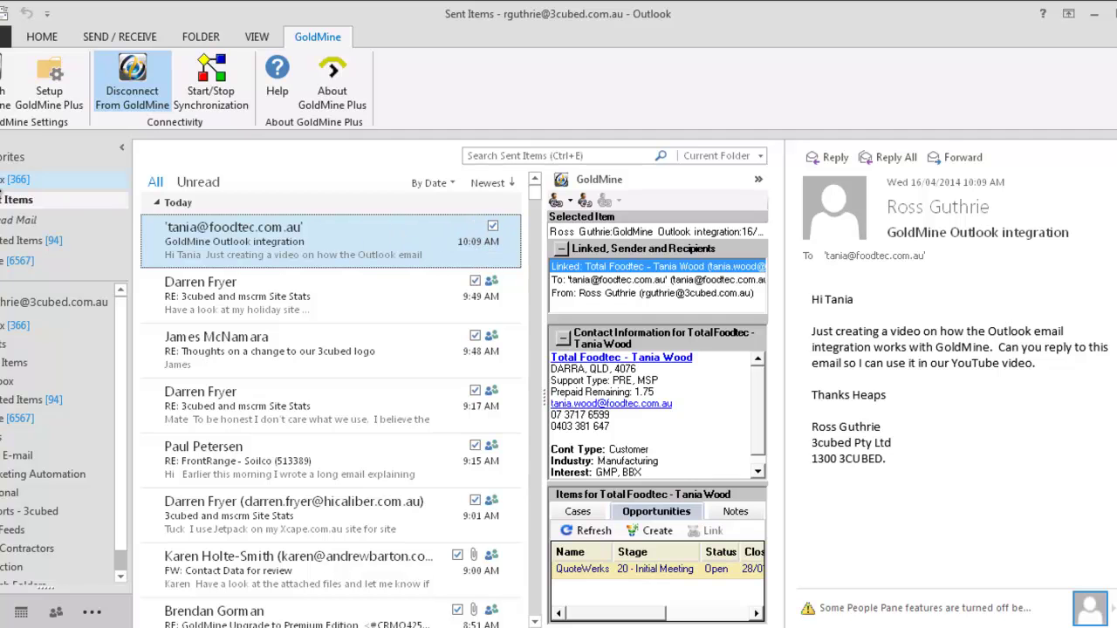
{"action": "left_click", "coordinate": [18, 179]}
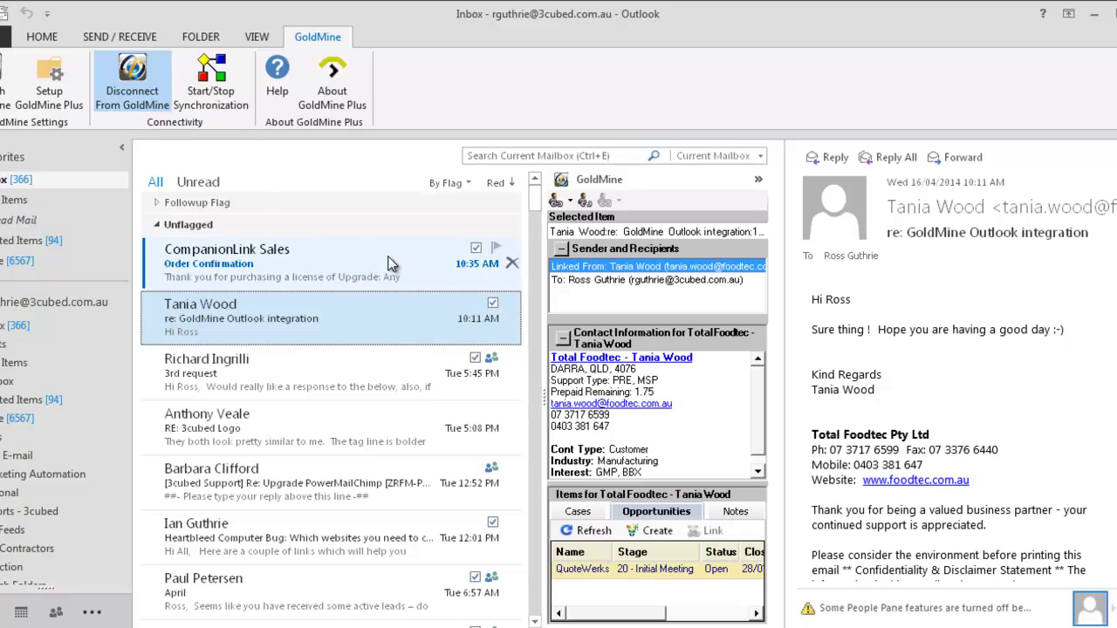
{"action": "left_click", "coordinate": [331, 257]}
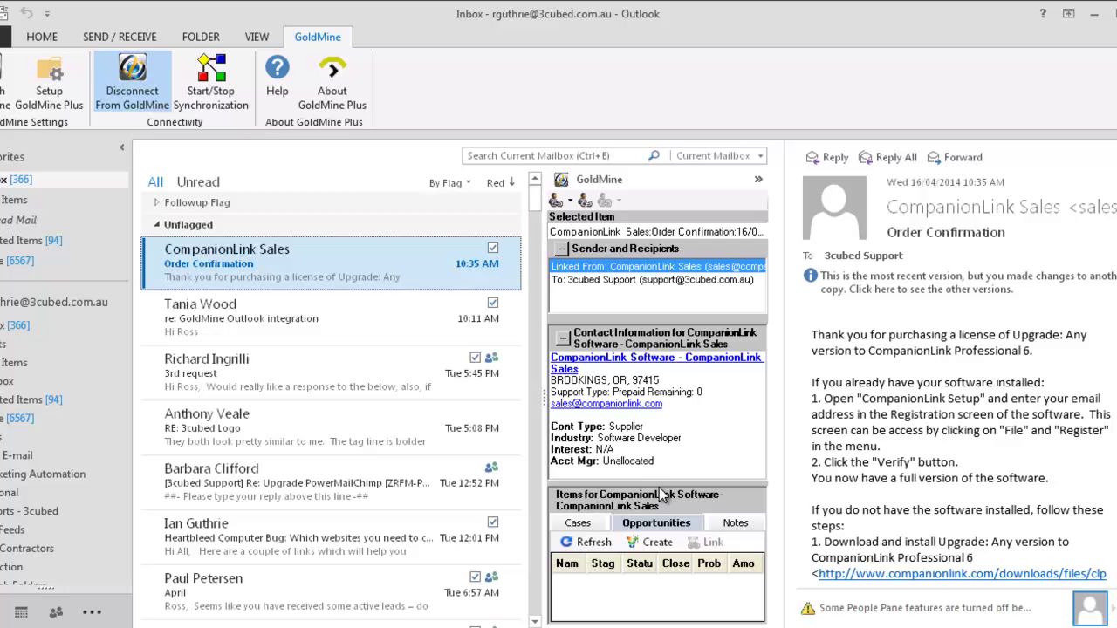
{"action": "left_click", "coordinate": [337, 316]}
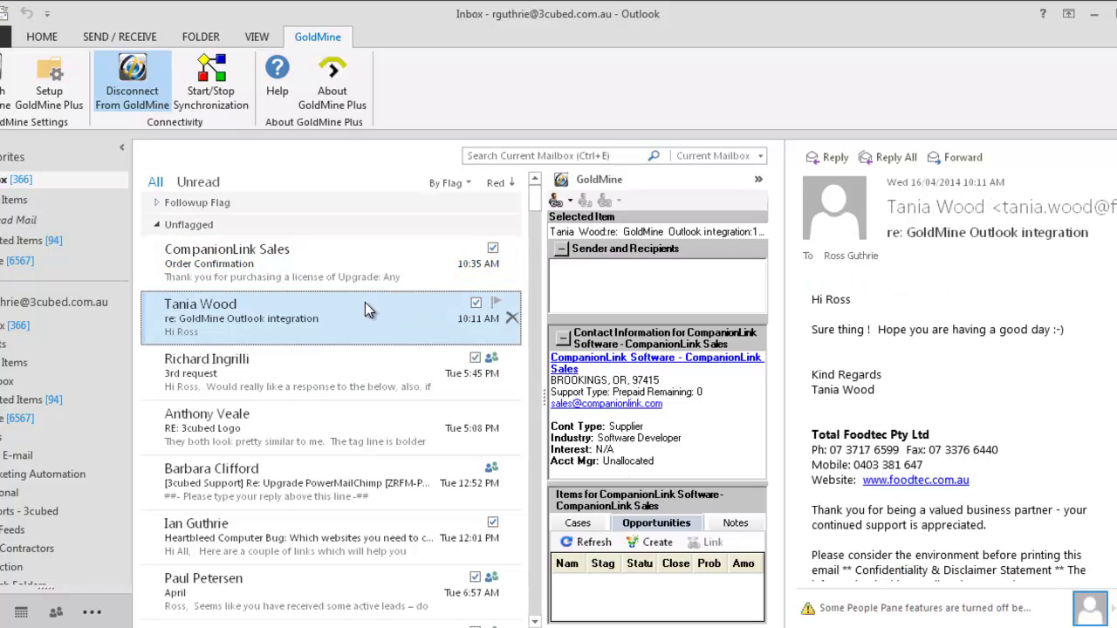
{"action": "left_click", "coordinate": [757, 181]}
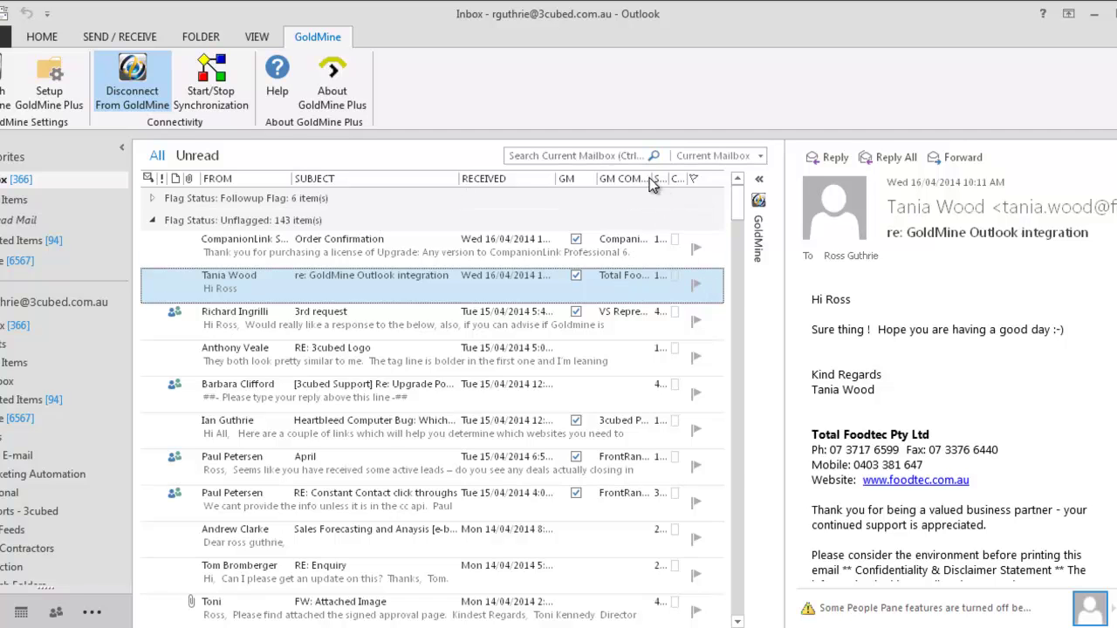
- Widen the GM COMPANY column to show full company names and re-expand the GoldMine pane
{"action": "left_click_drag", "start_coordinate": [650, 183], "coordinate": [670, 179]}
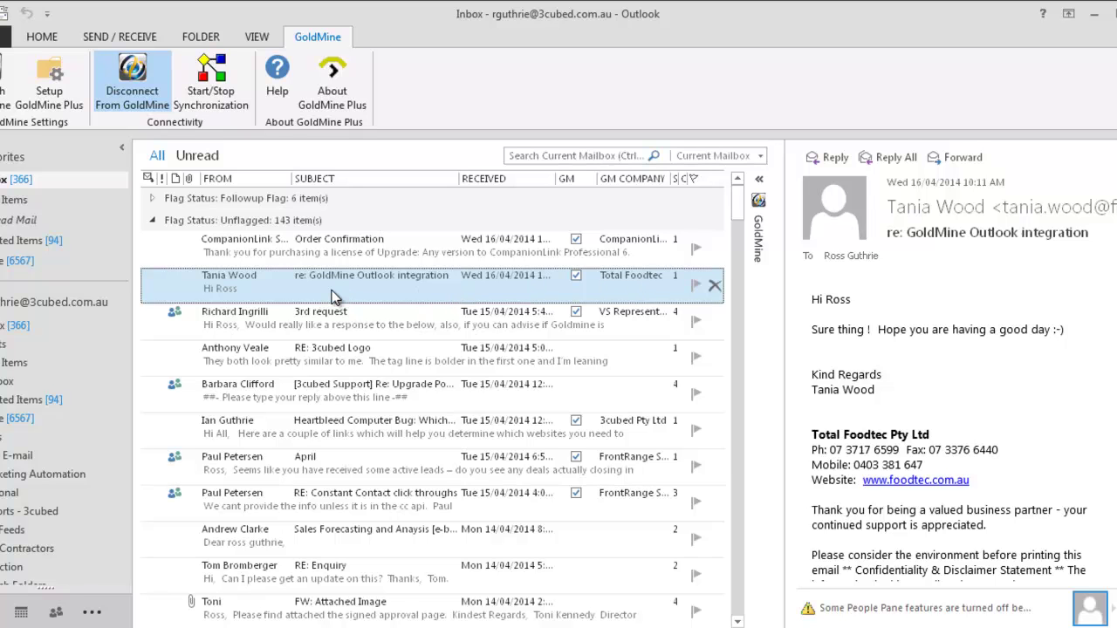
{"action": "left_click", "coordinate": [758, 181]}
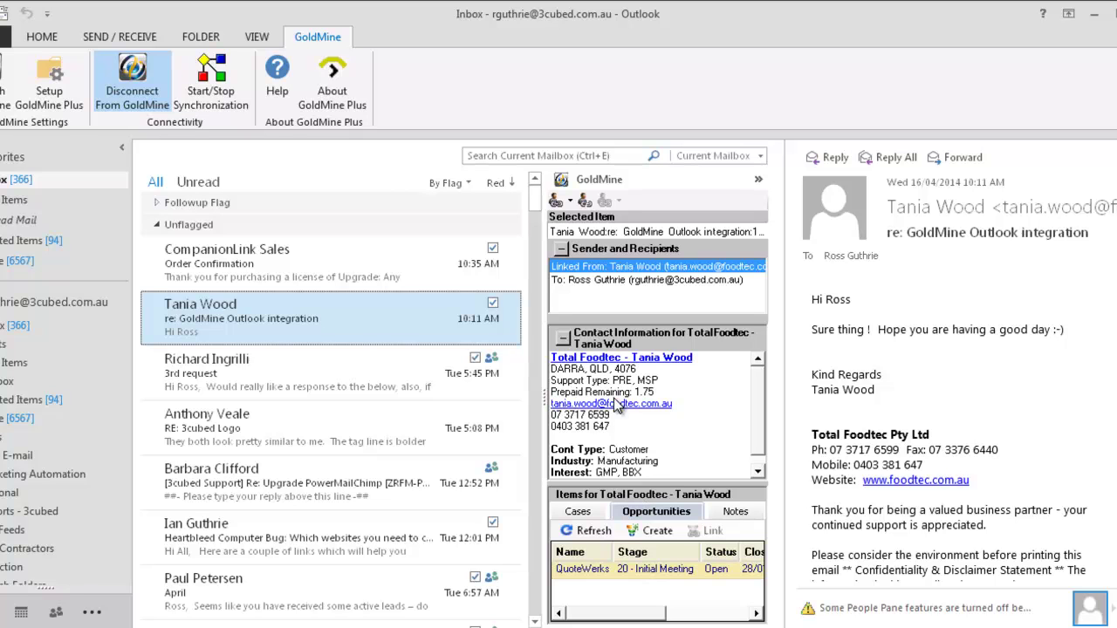
- Start a new email and look over the GoldMine record link choices without creating a record
{"action": "left_click", "coordinate": [61, 39]}
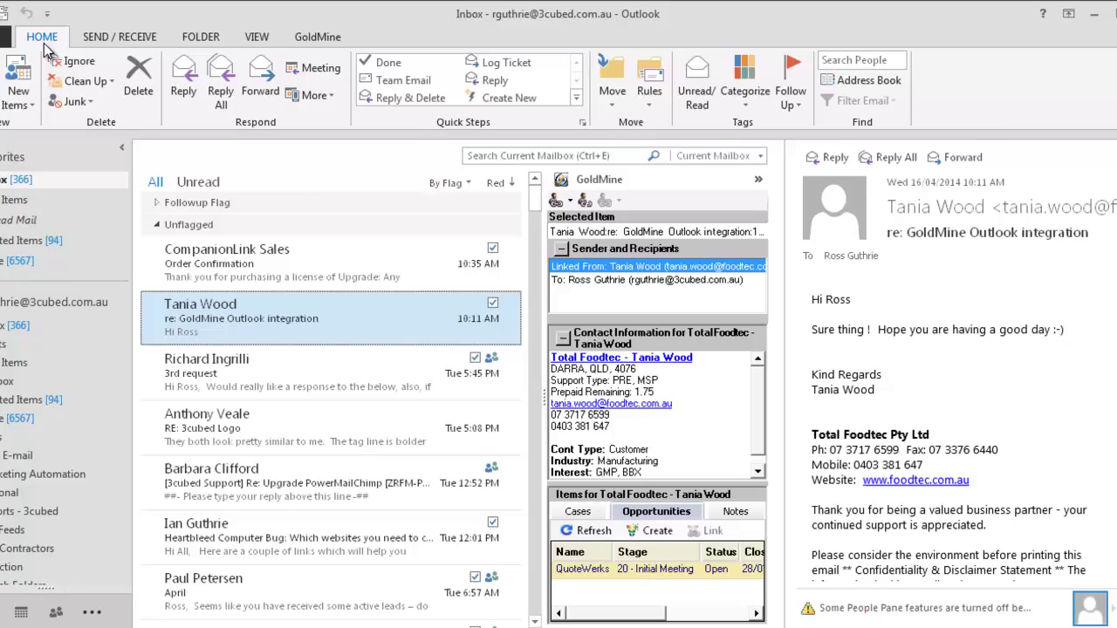
{"action": "left_click", "coordinate": [17, 81]}
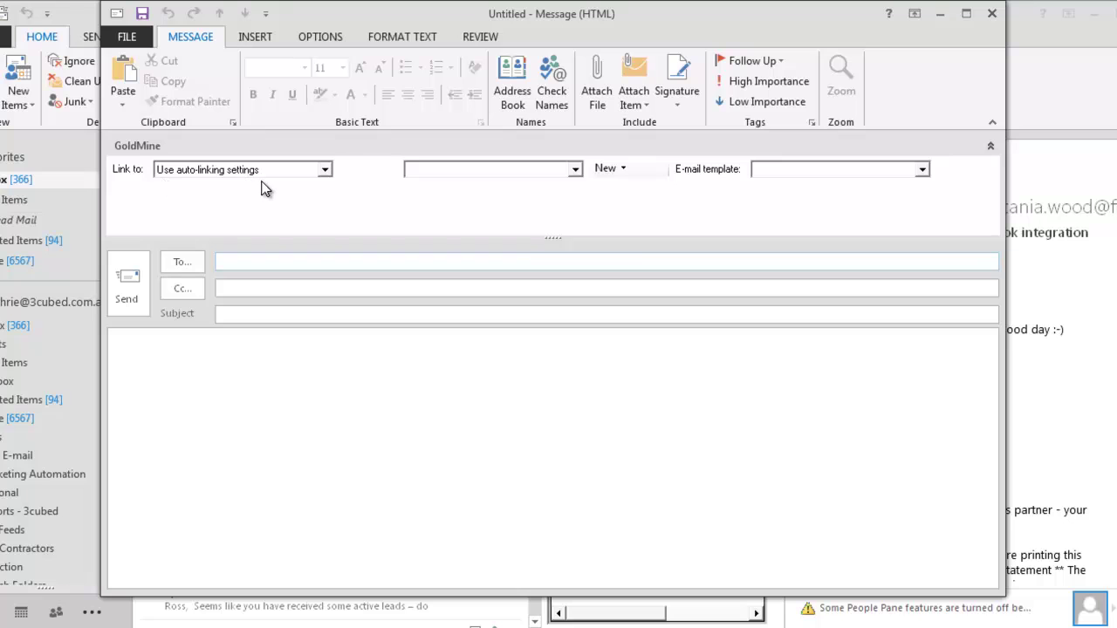
{"action": "left_click", "coordinate": [576, 170]}
{"action": "left_click", "coordinate": [622, 170]}
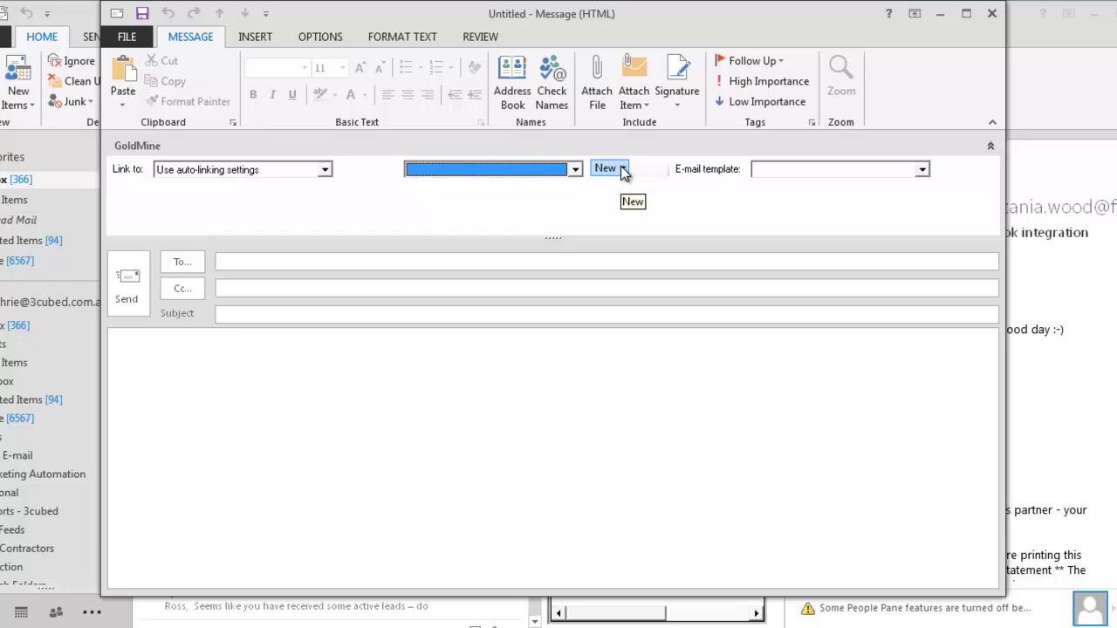
{"action": "left_click", "coordinate": [609, 169]}
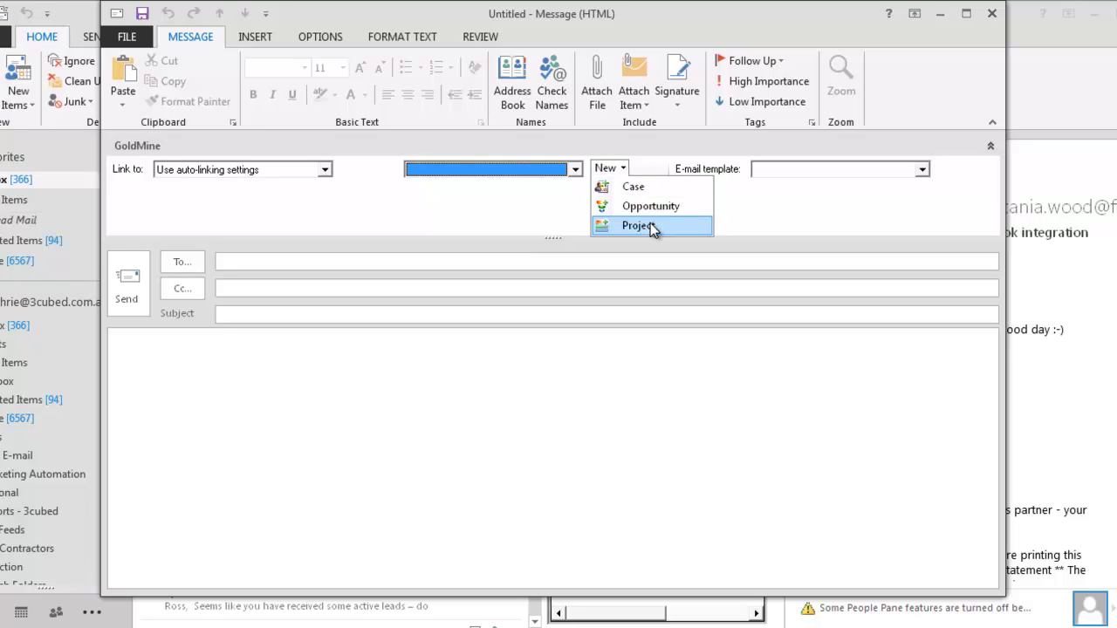
{"action": "left_click", "coordinate": [654, 225]}
- Apply the 3cubed GoldMine CRM Gym Session Meeting URL template to the message
{"action": "left_click", "coordinate": [926, 174]}
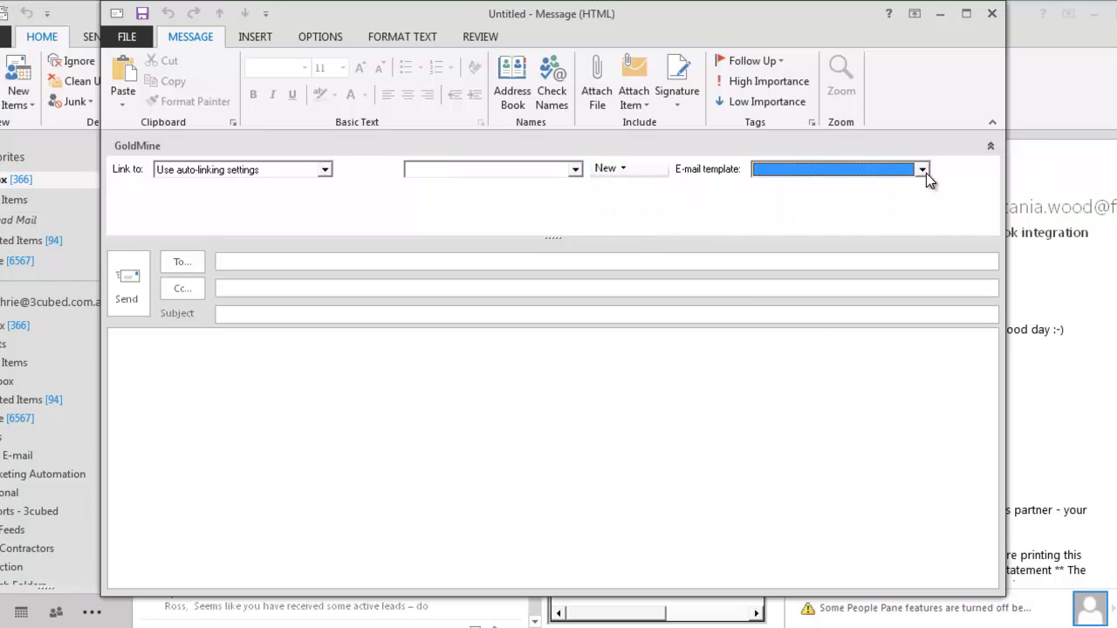
{"action": "left_click", "coordinate": [923, 170]}
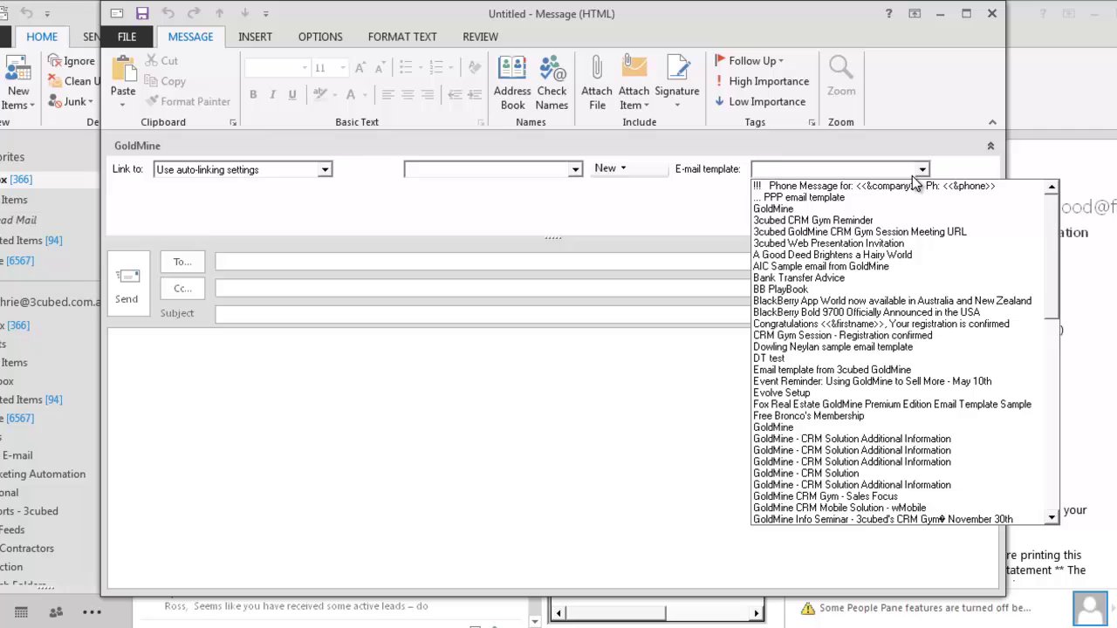
{"action": "left_click", "coordinate": [869, 232]}
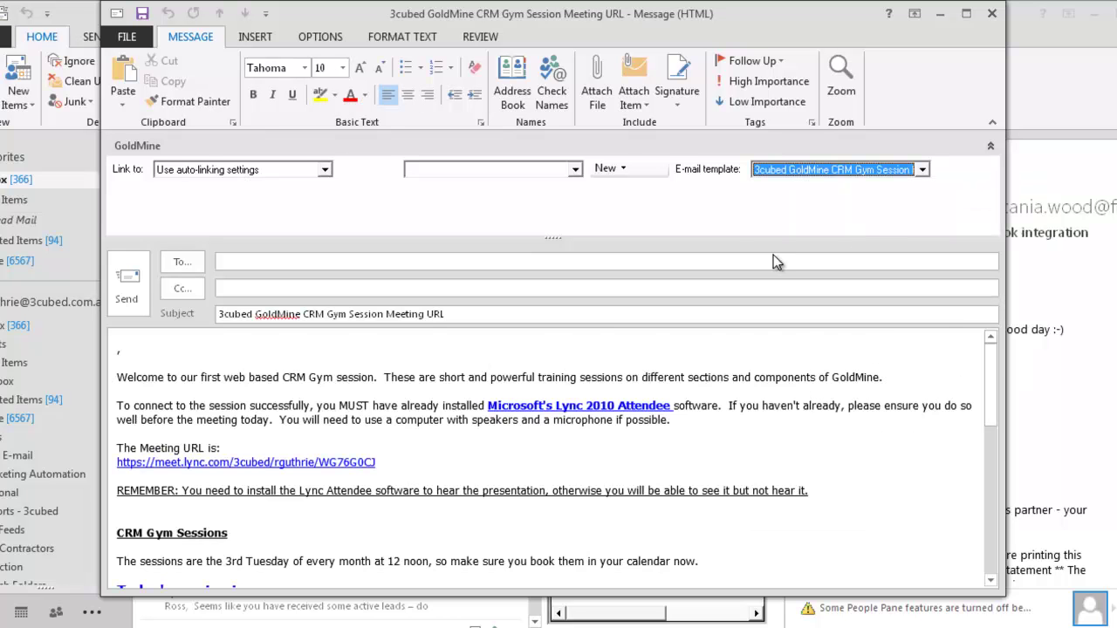
{"action": "scroll", "coordinate": [345, 383], "scroll_direction": "down", "scroll_amount": 5}
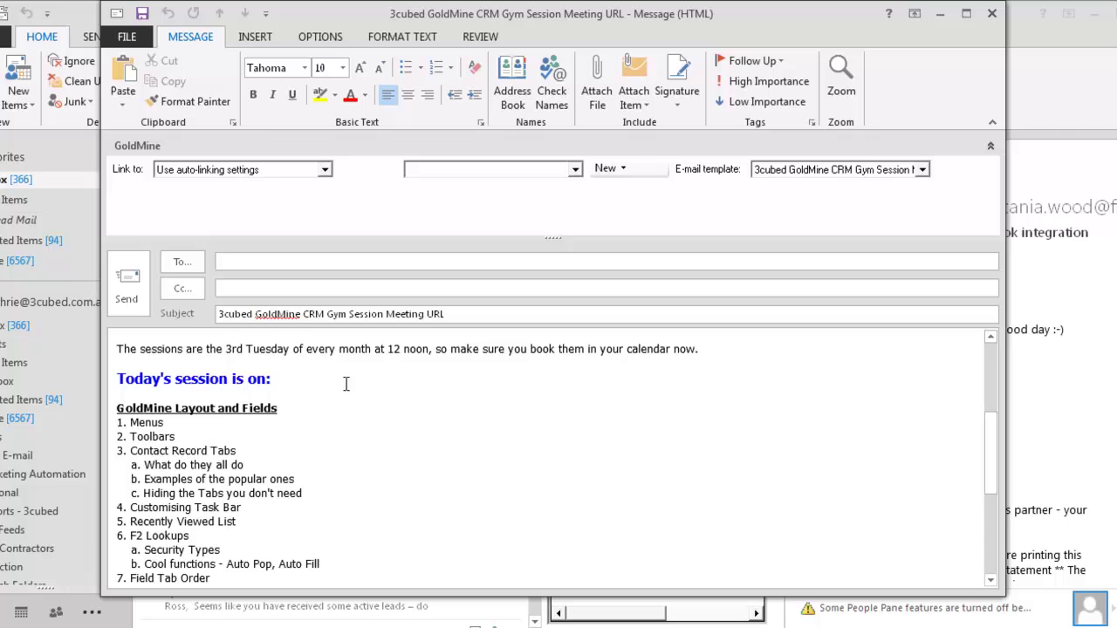
{"action": "scroll", "coordinate": [345, 384], "scroll_direction": "up", "scroll_amount": 5}
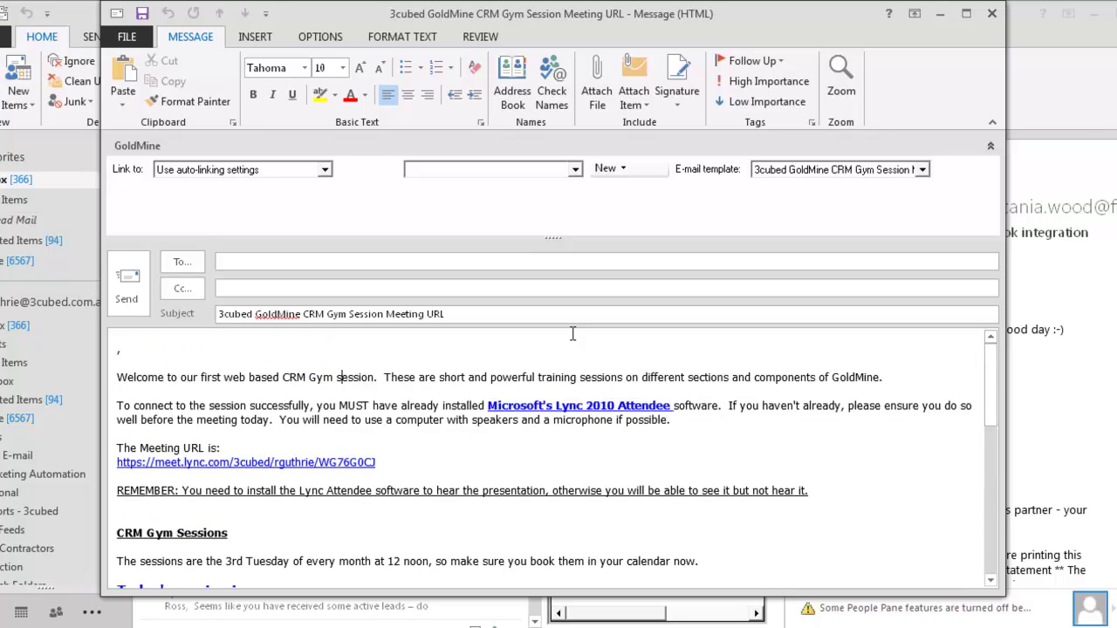
- Replace it with the 3cubed Web Presentation Invitation template, confirming the body replacement
{"action": "left_click", "coordinate": [924, 170]}
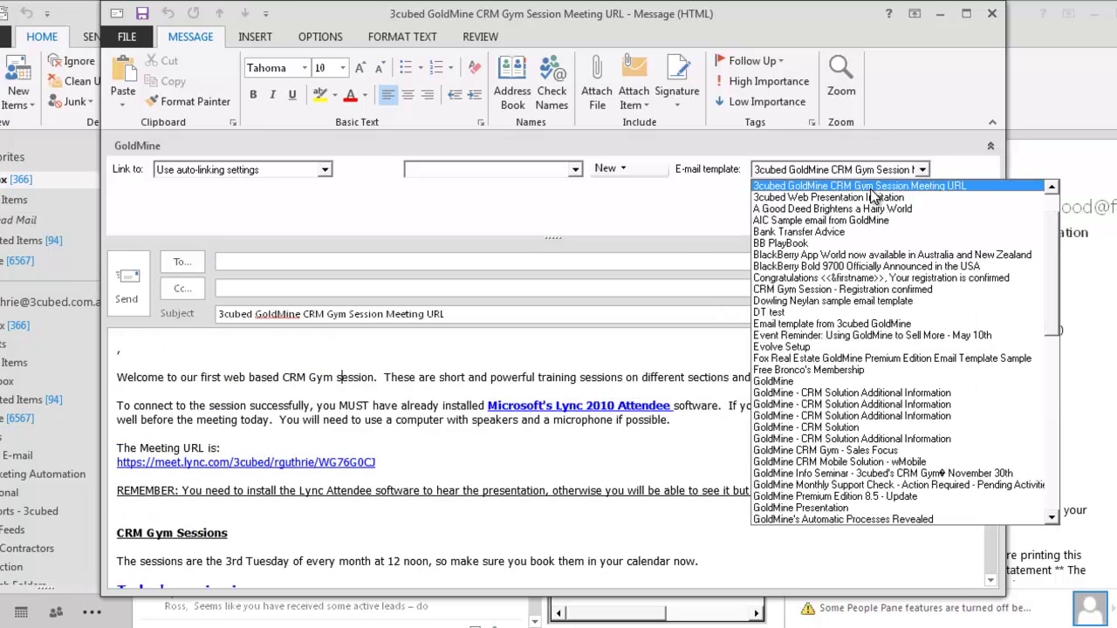
{"action": "left_click", "coordinate": [858, 198]}
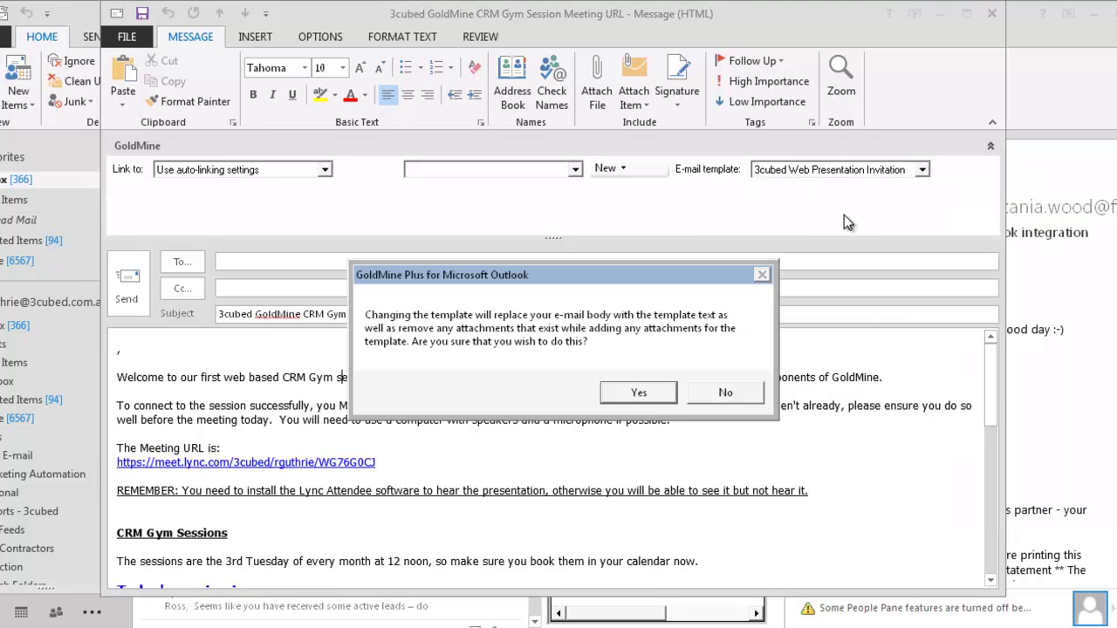
{"action": "left_click", "coordinate": [638, 393]}
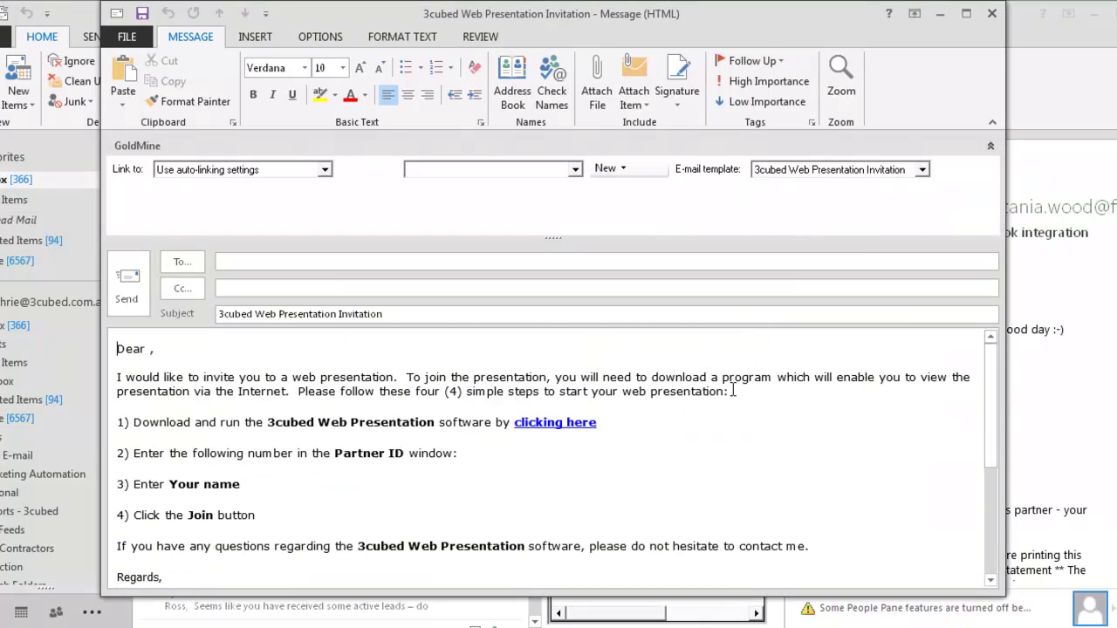
{"action": "scroll", "coordinate": [733, 390], "scroll_direction": "down", "scroll_amount": 2}
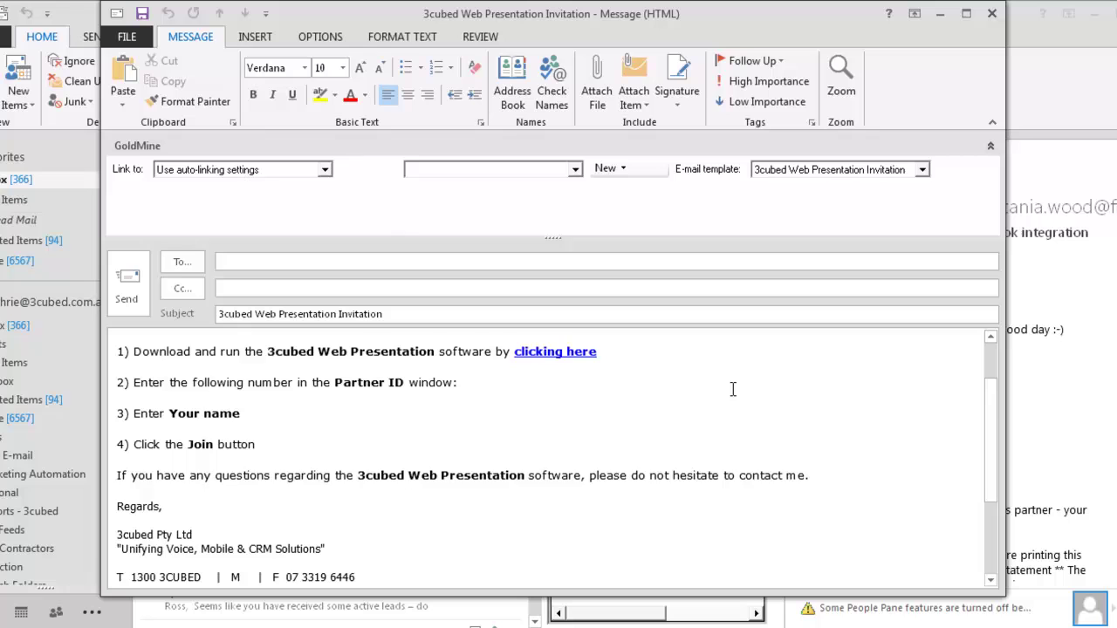
{"action": "scroll", "coordinate": [733, 390], "scroll_direction": "up", "scroll_amount": 2}
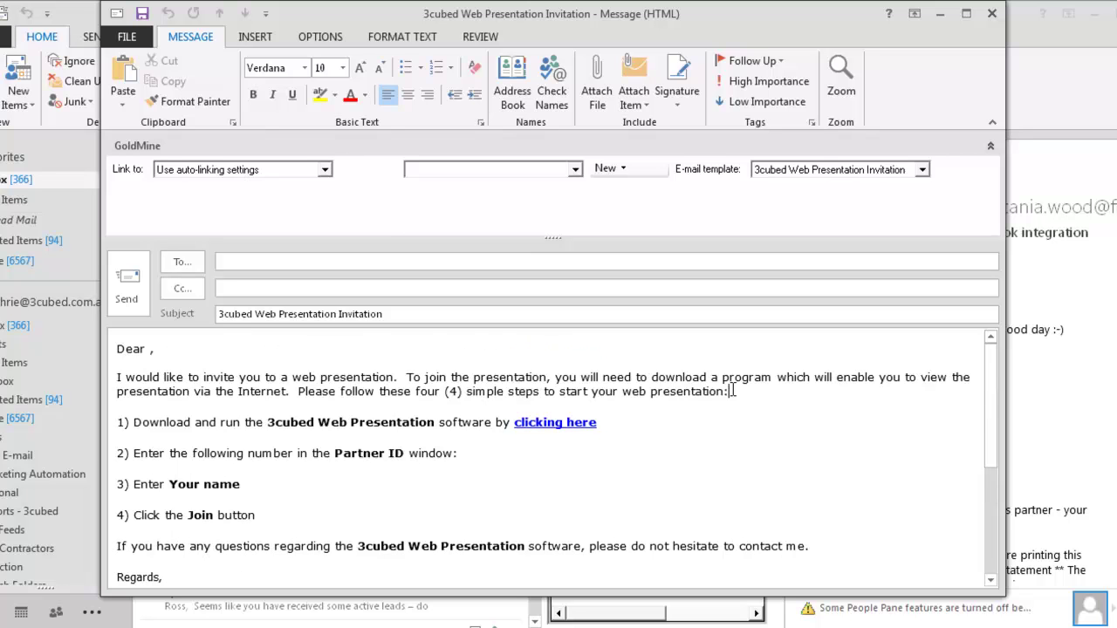
- Add the contact's full work address as the recipient using autocomplete
{"action": "left_click", "coordinate": [373, 260]}
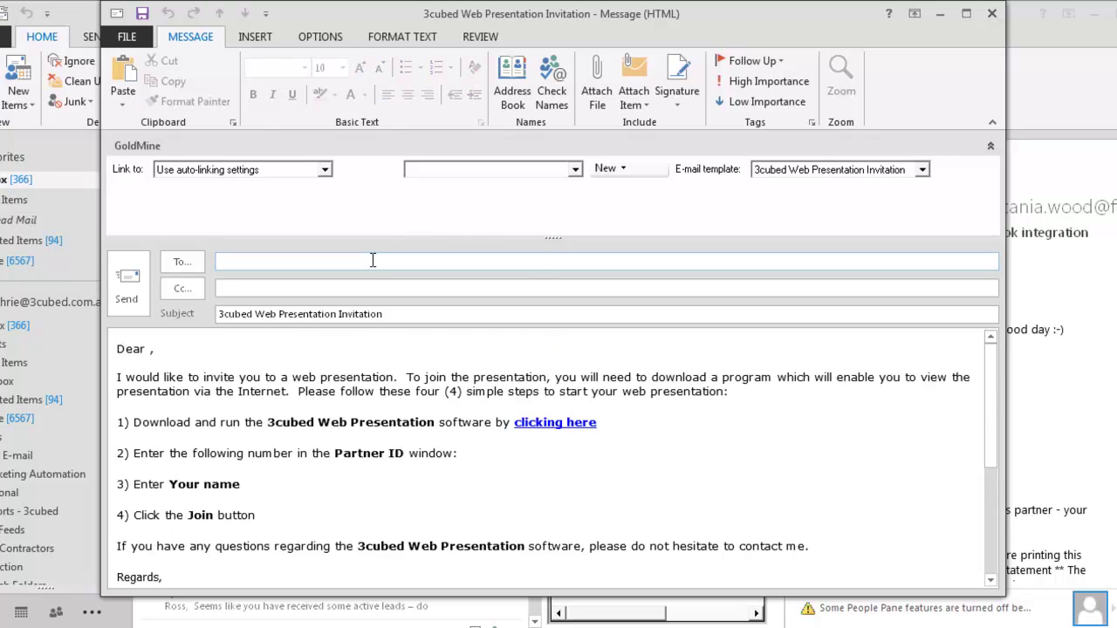
{"action": "type", "text": "tania"}
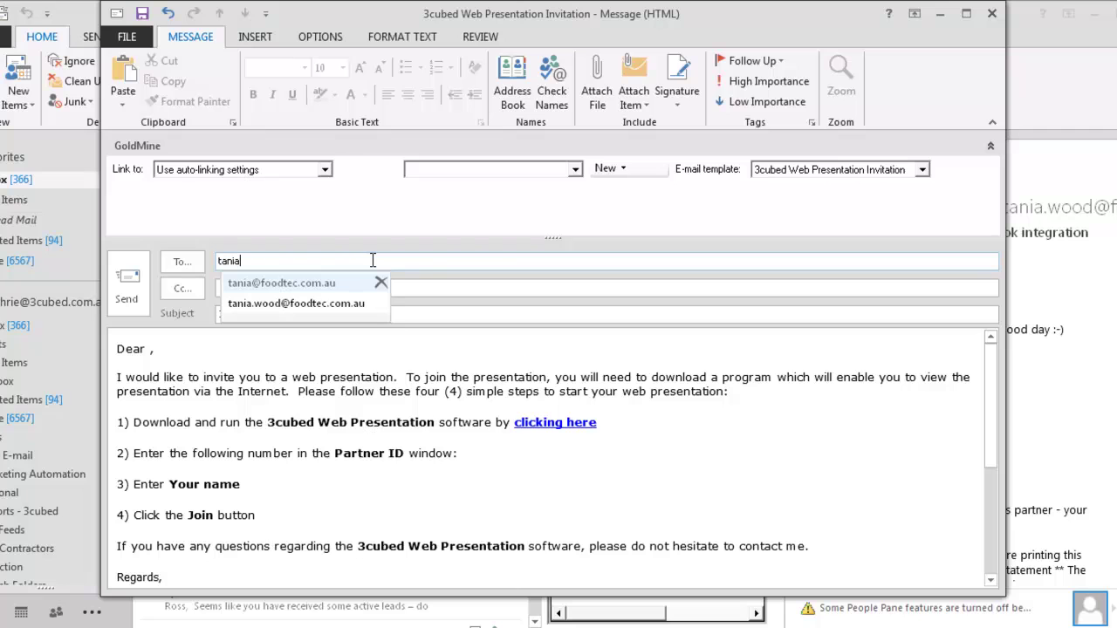
{"action": "key", "text": "Down"}
{"action": "key", "text": "Return"}
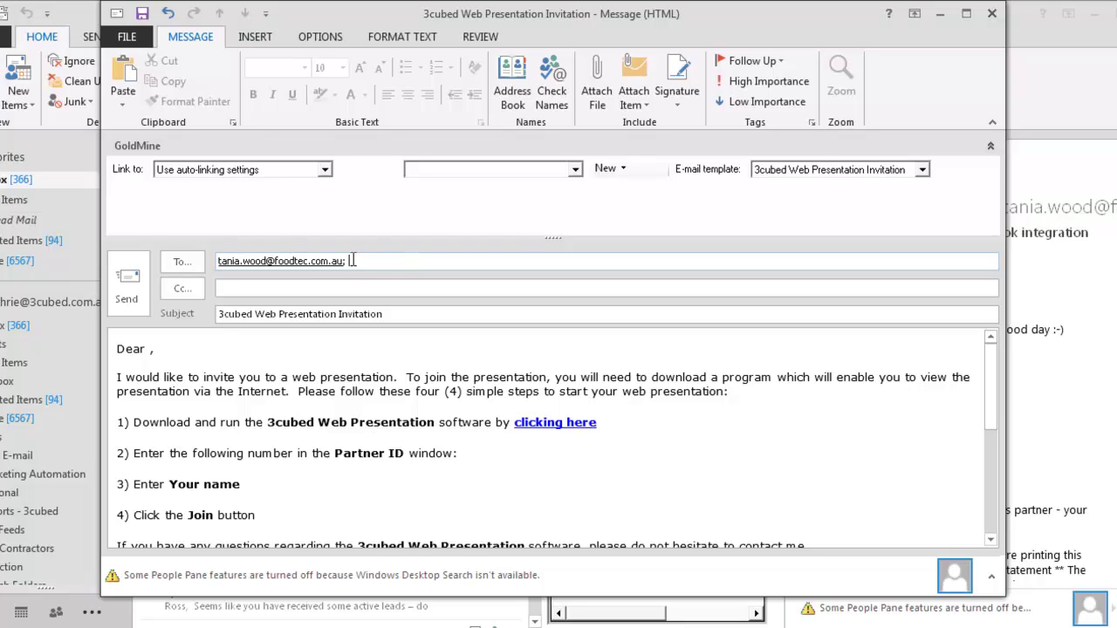
- Replace the recipient with a different partial contact name and run Check Names (Alt+K)
{"action": "left_click_drag", "start_coordinate": [352, 260], "coordinate": [201, 260]}
{"action": "type", "text": "tani"}
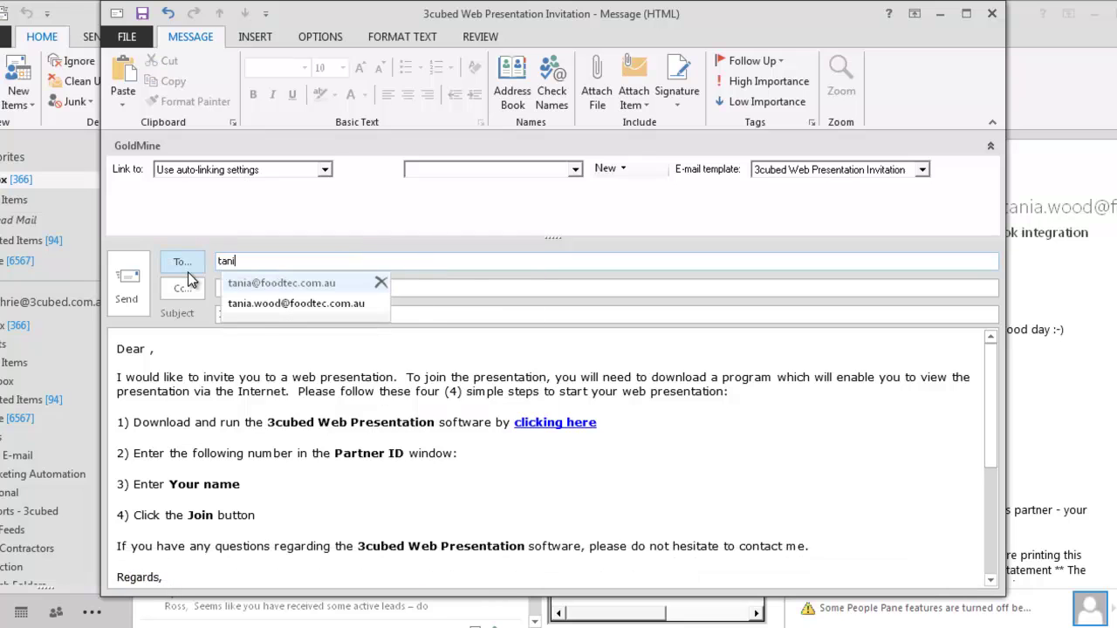
{"action": "key", "text": "BackSpace"}
{"action": "key", "text": "BackSpace"}
{"action": "key", "text": "BackSpace"}
{"action": "type", "text": "revor"}
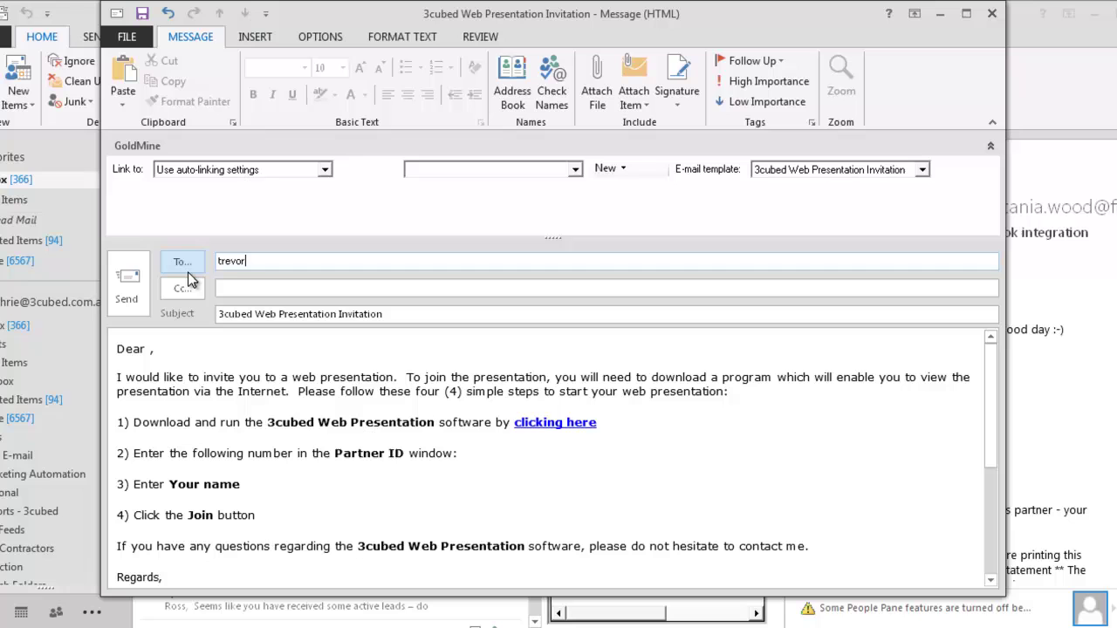
{"action": "key", "text": "alt"}
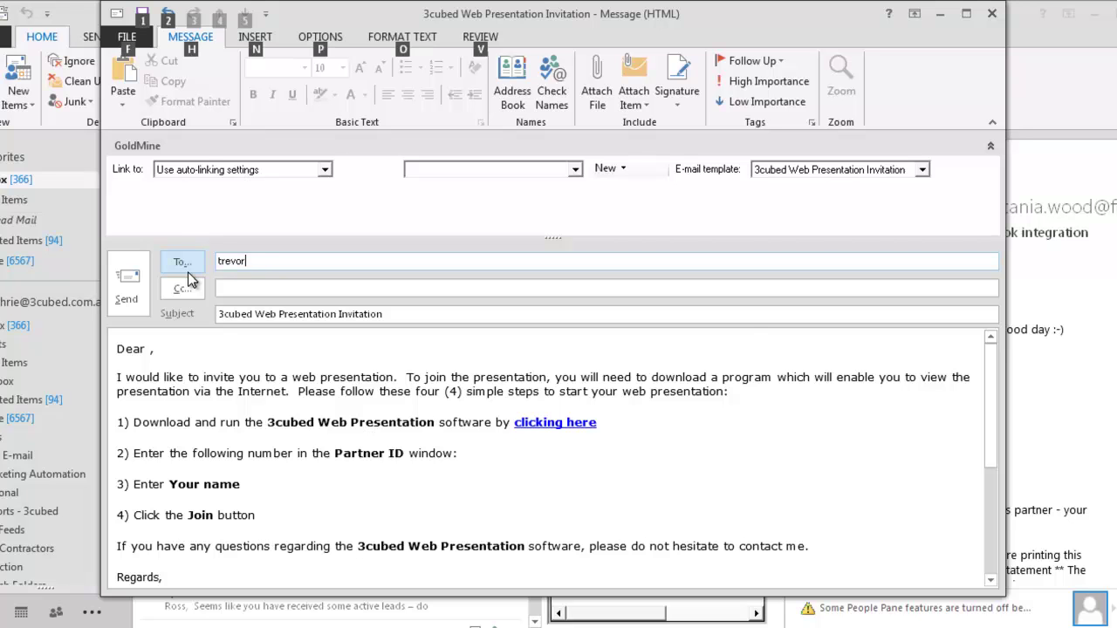
{"action": "key", "text": "alt+k"}
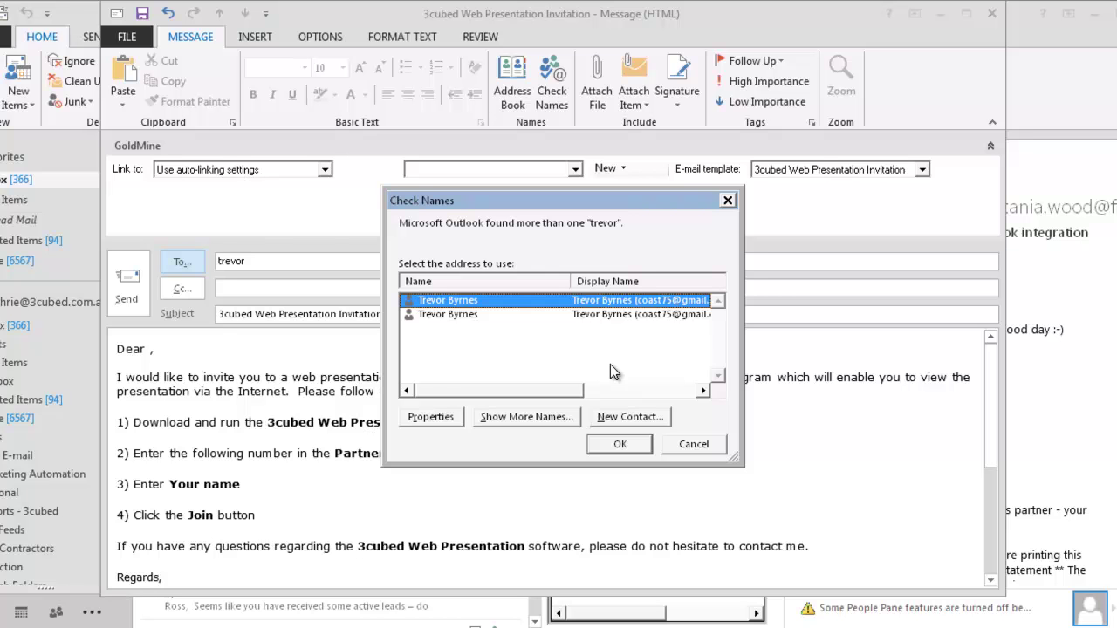
- Cancel Check Names and close the invitation draft without saving it
{"action": "left_click", "coordinate": [694, 444]}
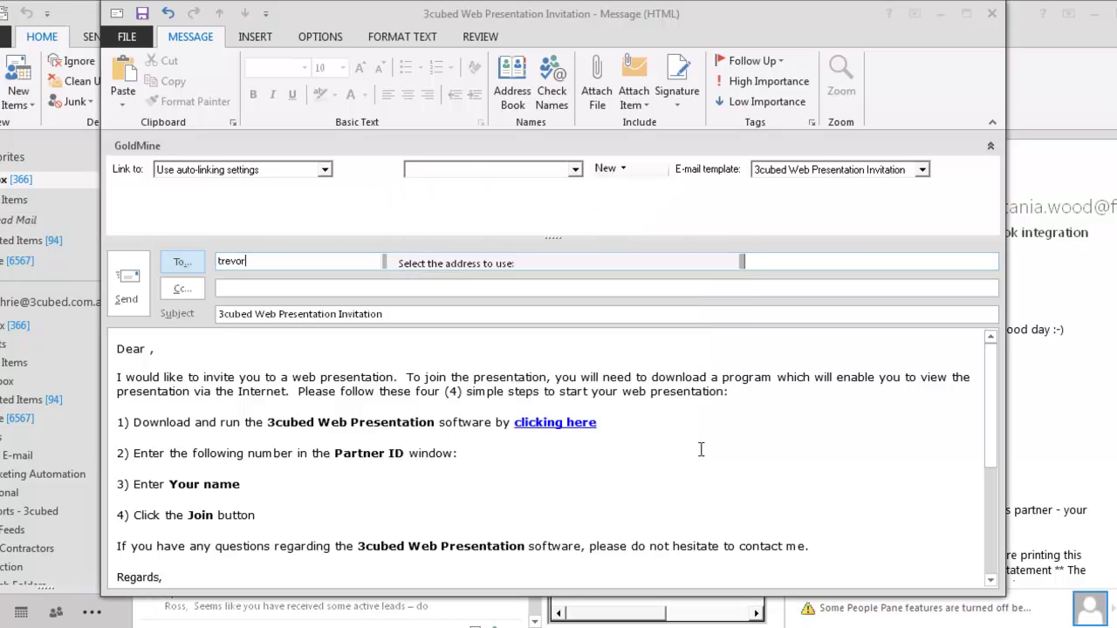
{"action": "left_click", "coordinate": [991, 14]}
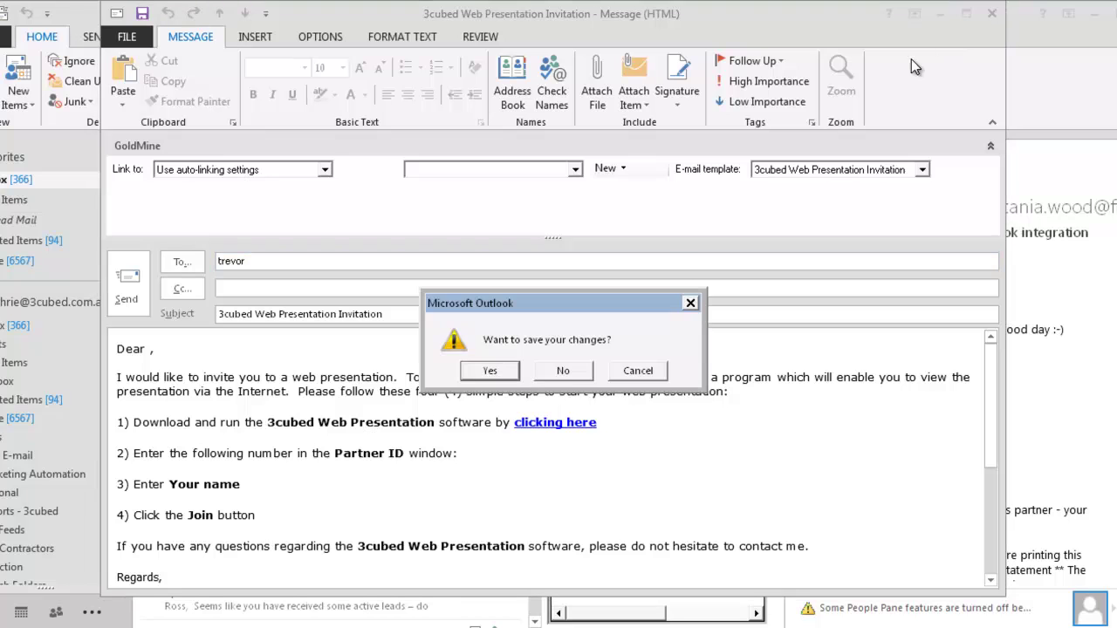
{"action": "left_click", "coordinate": [561, 370]}
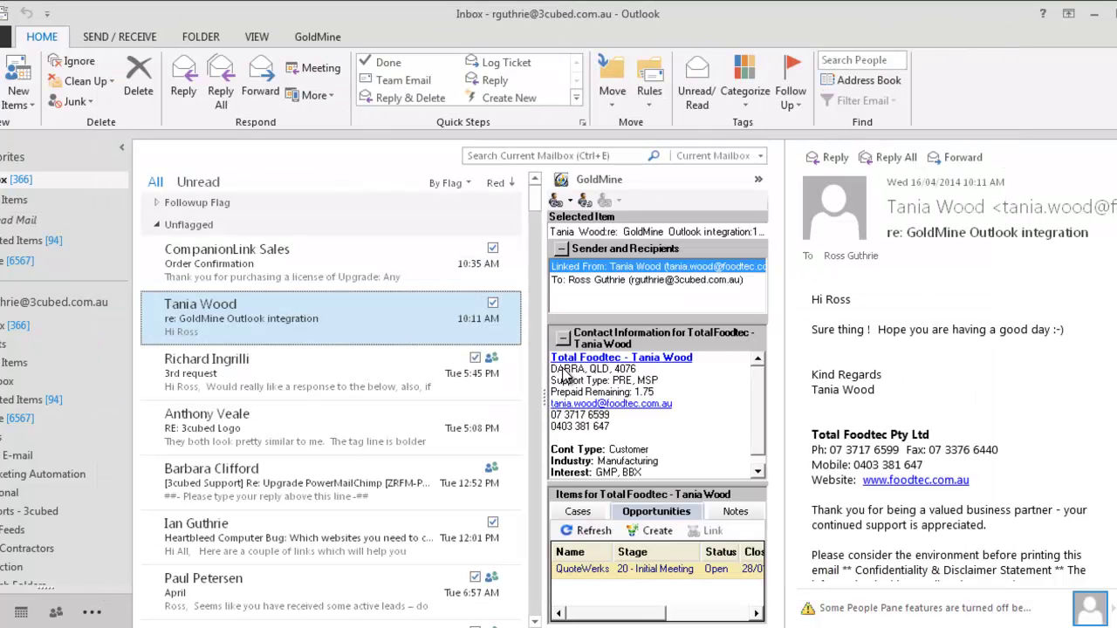